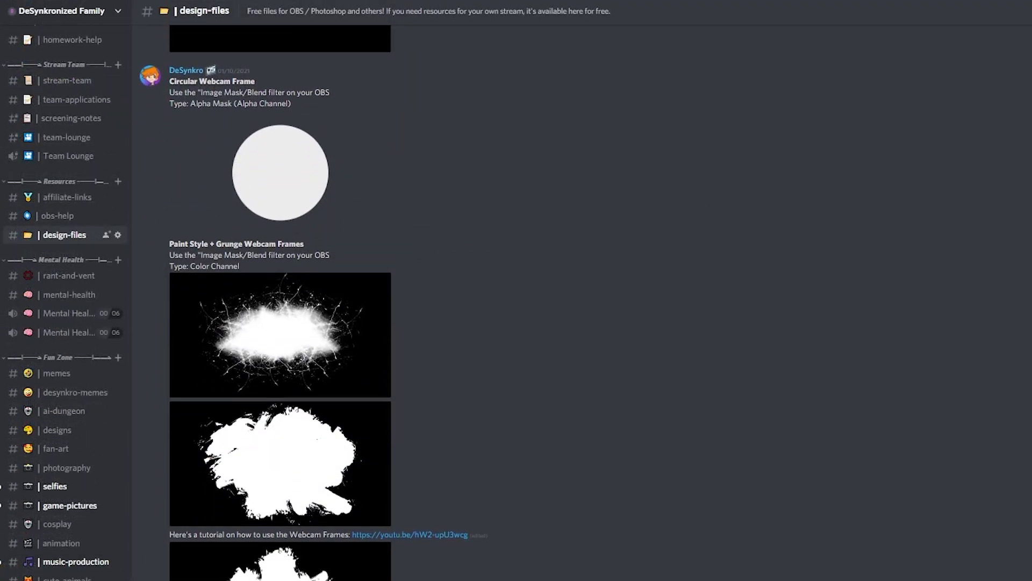
Scroll down the #design-files channel to the Glitch Transition downloads.
{"action": "scroll", "coordinate": [280, 290], "scroll_direction": "down", "scroll_amount": 3}
{"action": "scroll", "coordinate": [280, 290], "scroll_direction": "down", "scroll_amount": 10}
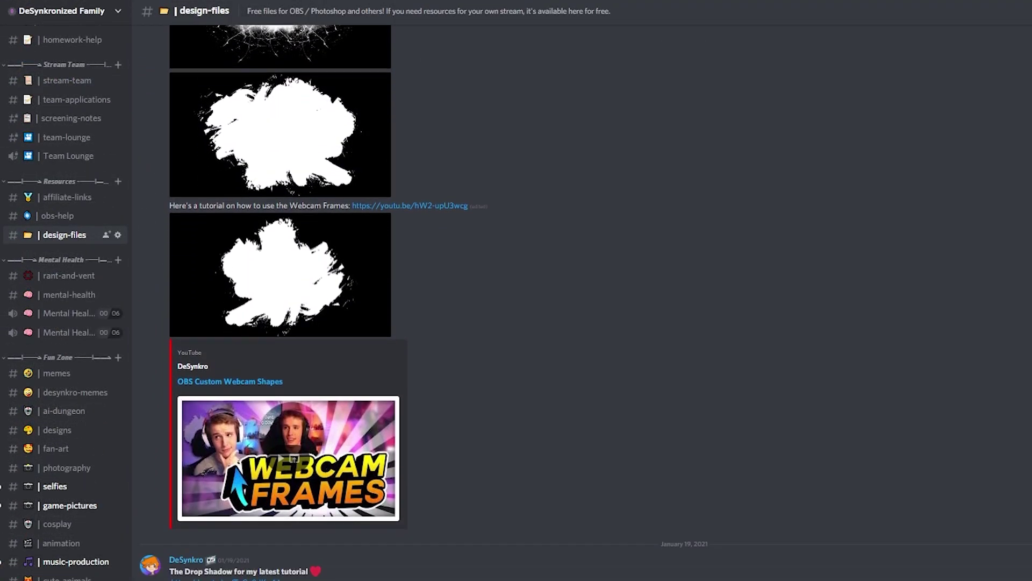
{"action": "scroll", "coordinate": [280, 290], "scroll_direction": "down", "scroll_amount": 5}
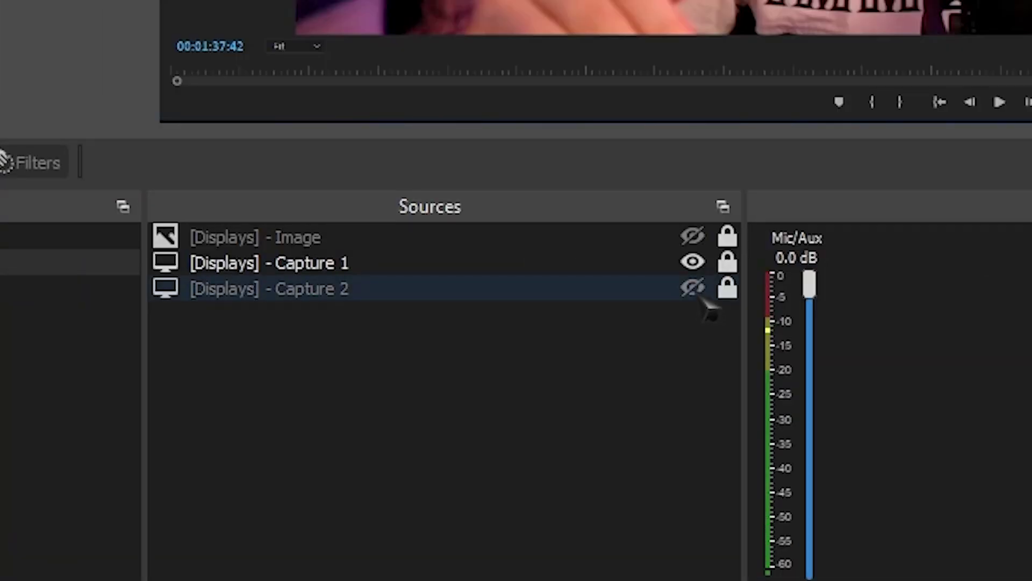
Show Capture 2, then the Image source, then browse the Add Scripts dialog to Downloads.
{"action": "left_click", "coordinate": [701, 298]}
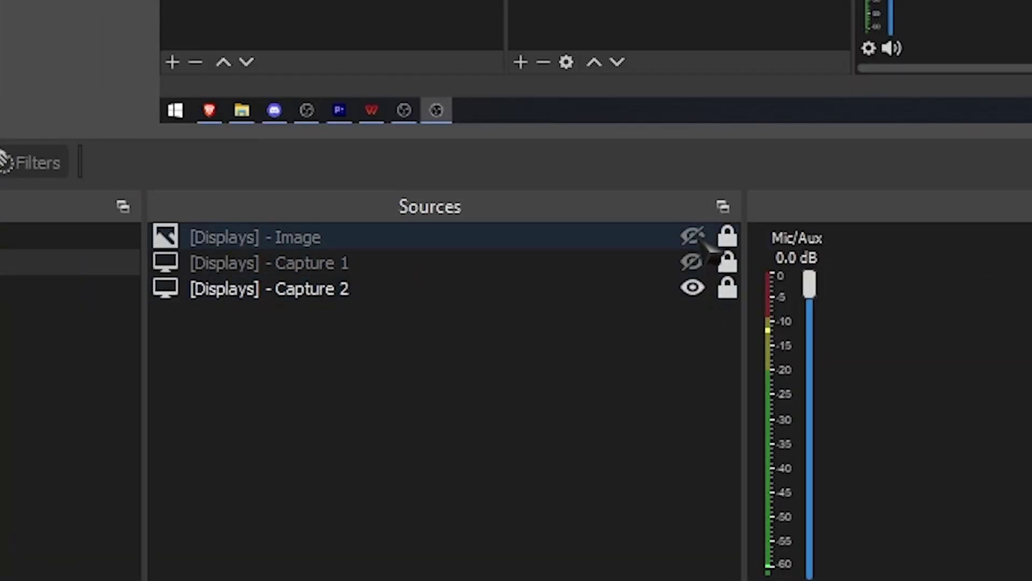
{"action": "left_click", "coordinate": [699, 241]}
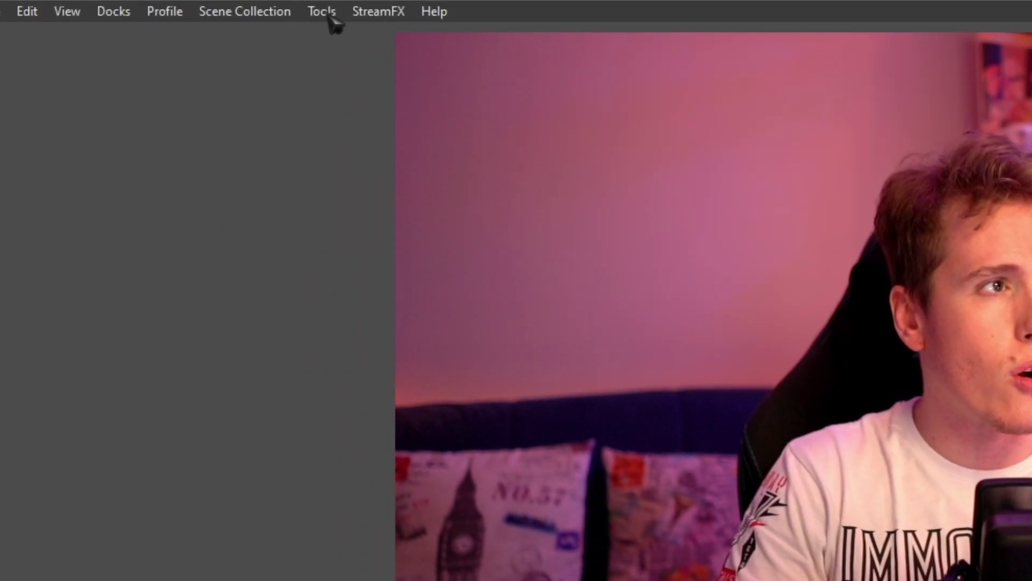
{"action": "left_click", "coordinate": [329, 16]}
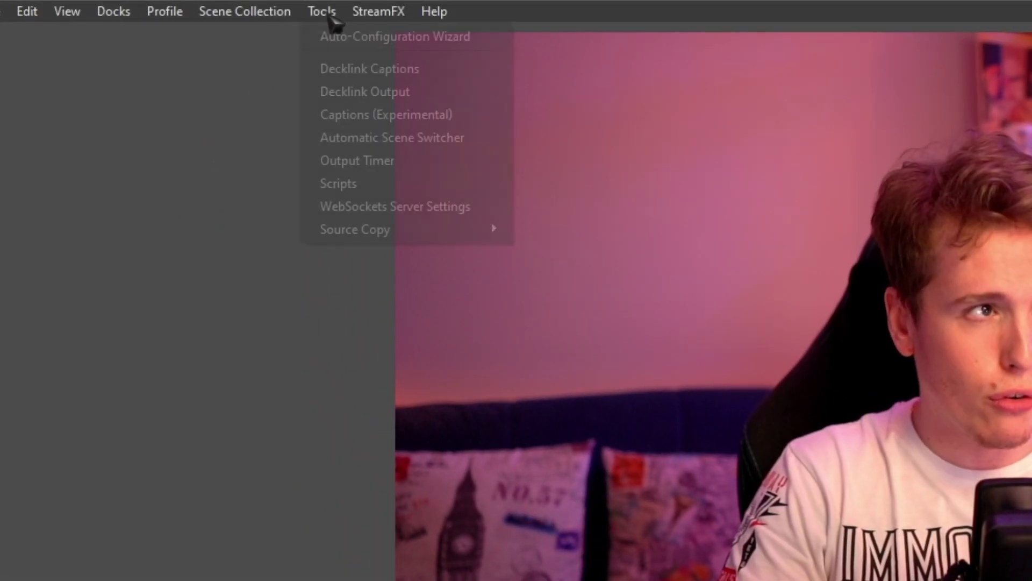
{"action": "left_click", "coordinate": [355, 184]}
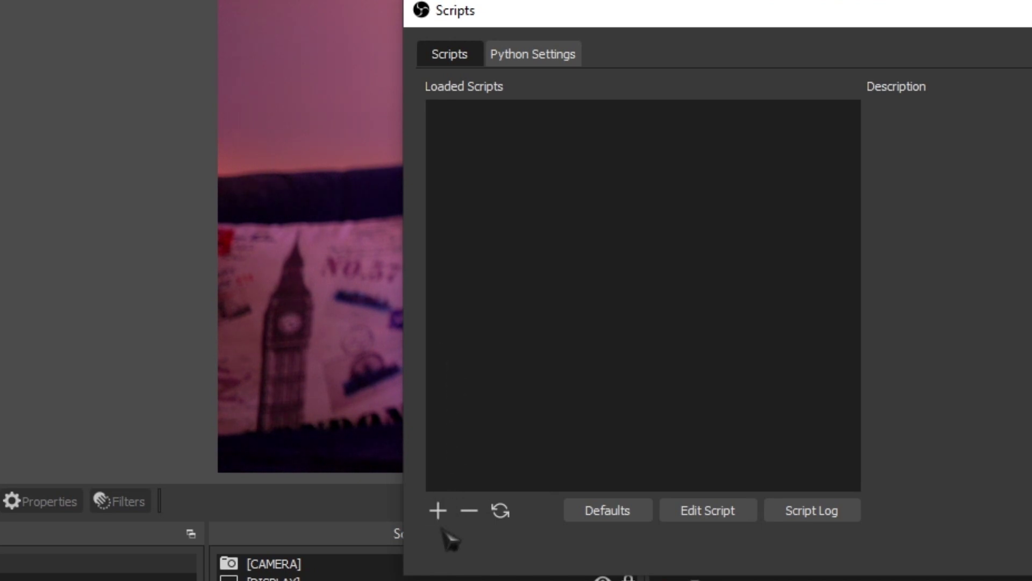
{"action": "left_click", "coordinate": [438, 511]}
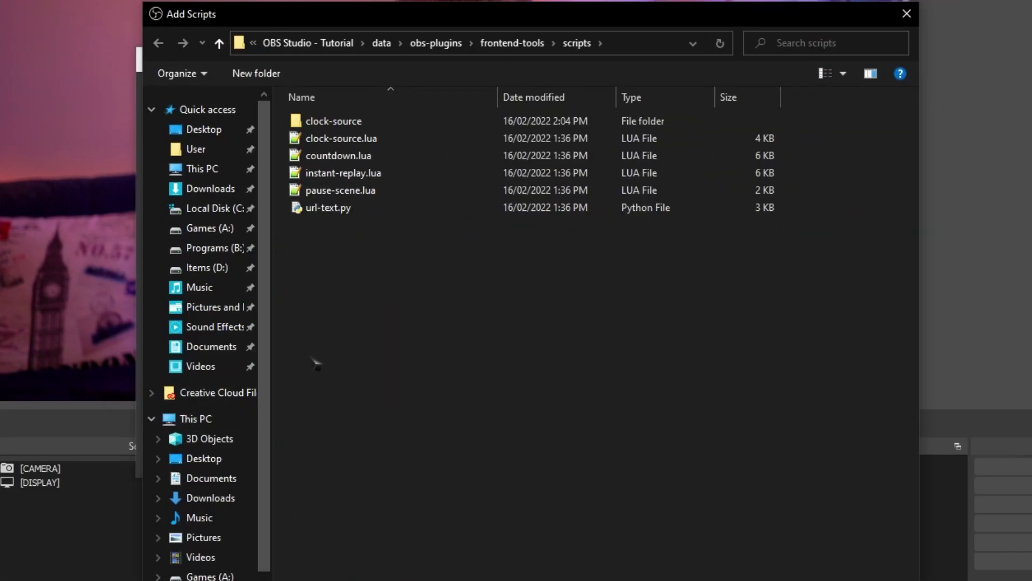
{"action": "left_click", "coordinate": [201, 189]}
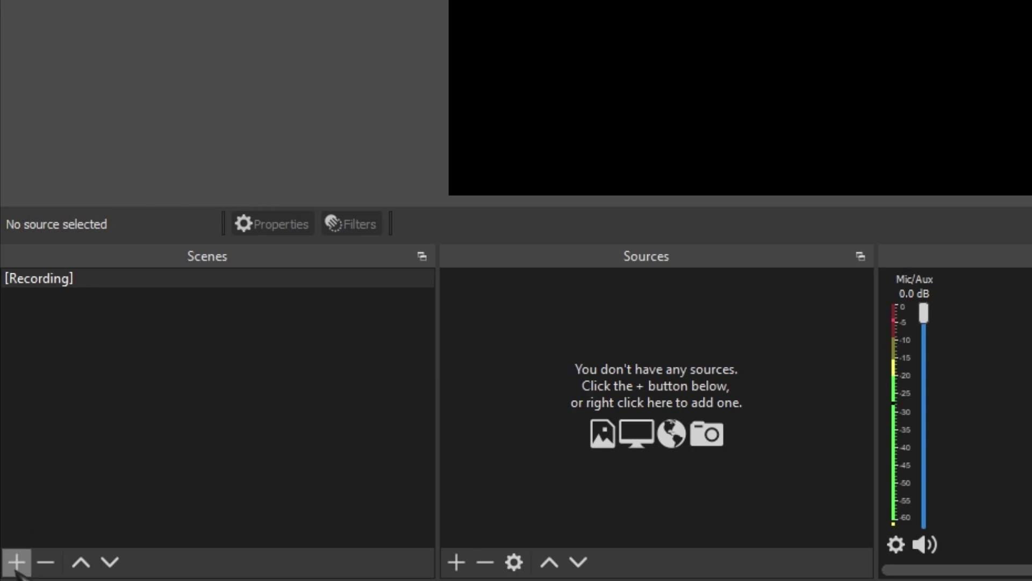
Create the [Displays] scene and begin adding its first source.
{"action": "left_click", "coordinate": [18, 562]}
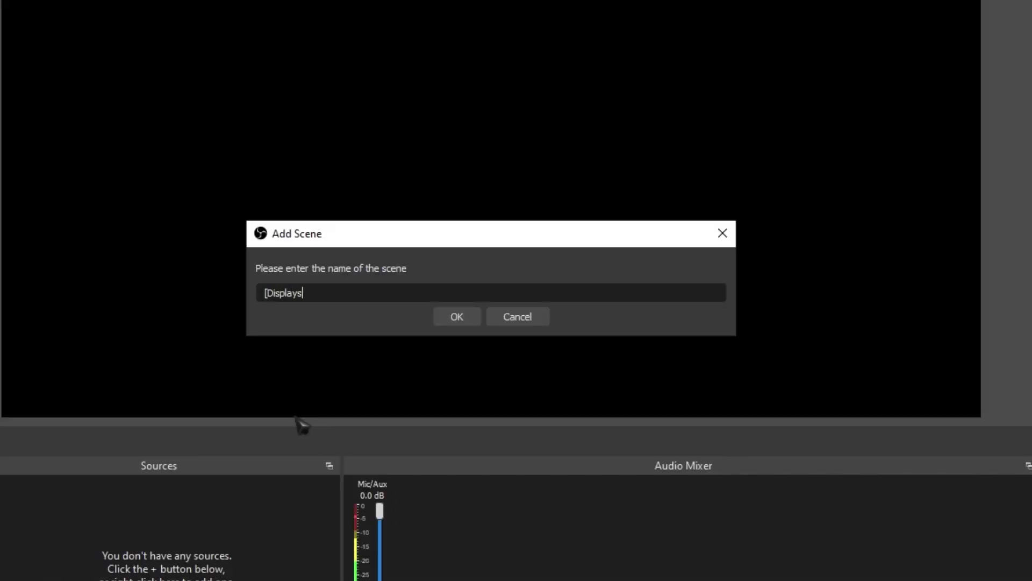
{"action": "left_click", "coordinate": [456, 316]}
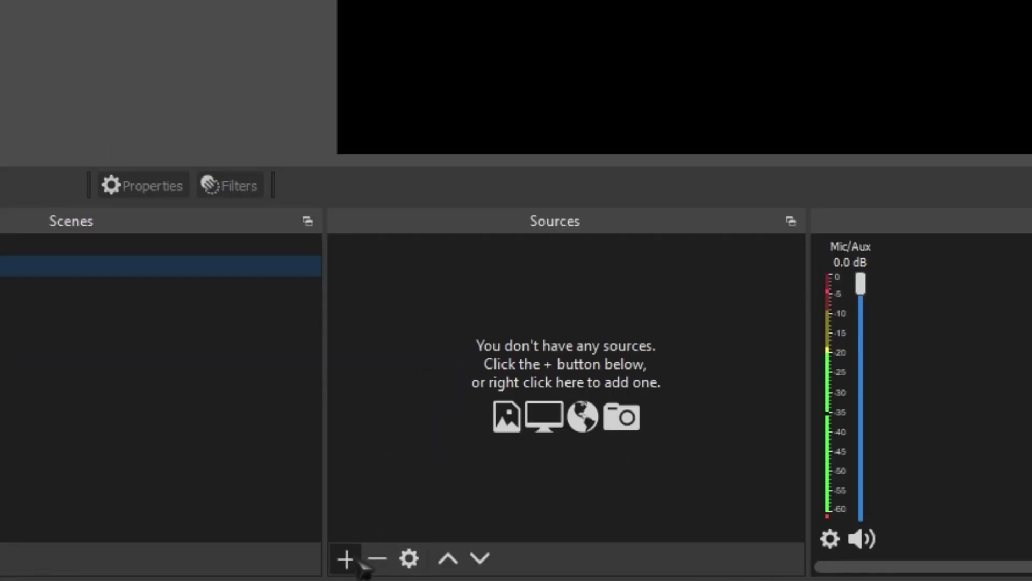
{"action": "left_click", "coordinate": [287, 567]}
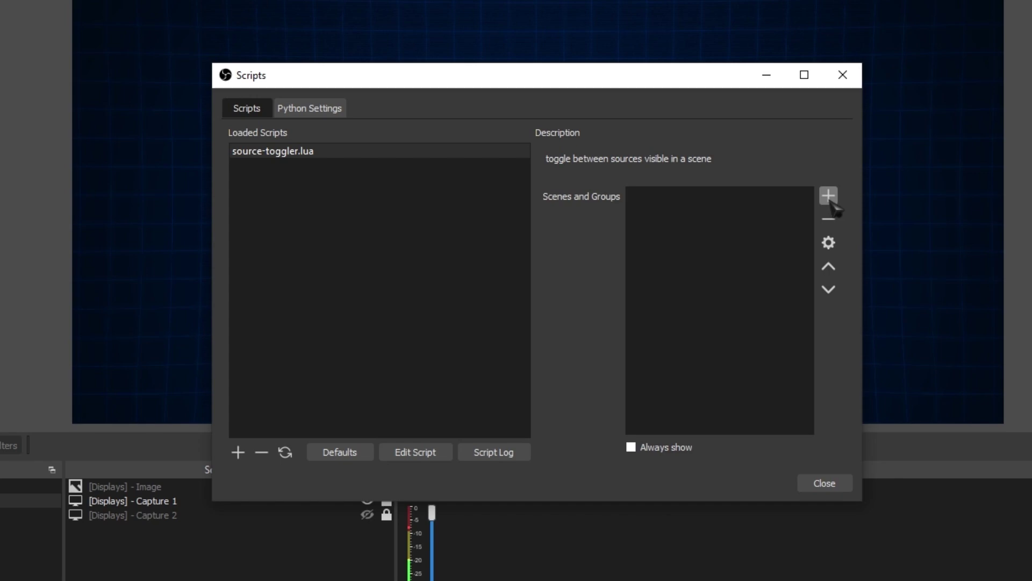
Add [Displays] as the source-toggler script's managed scene and close the Scripts window.
{"action": "left_click", "coordinate": [834, 200]}
{"action": "type", "text": "[Displays"}
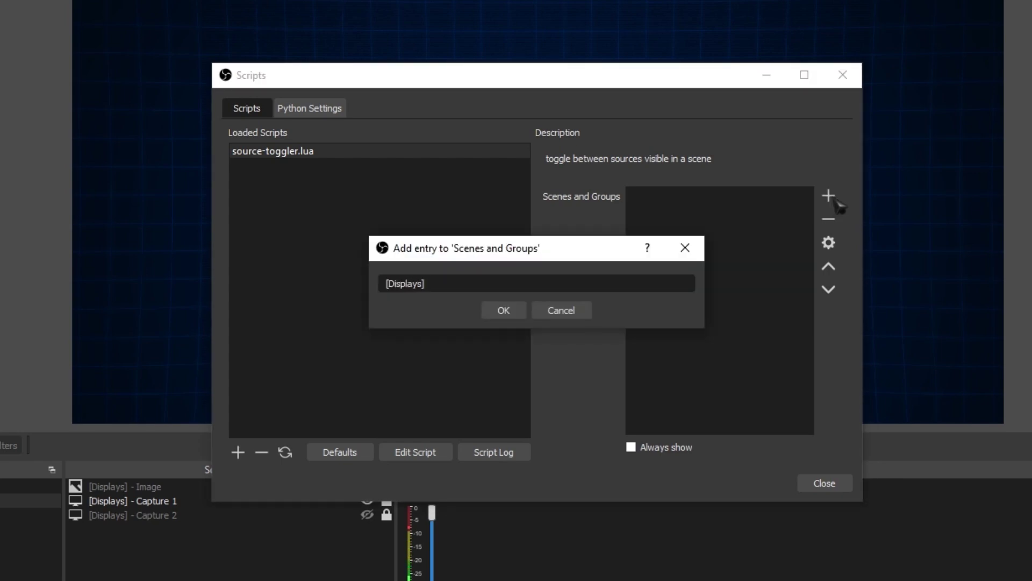
{"action": "key", "text": "Return"}
{"action": "left_click", "coordinate": [824, 483]}
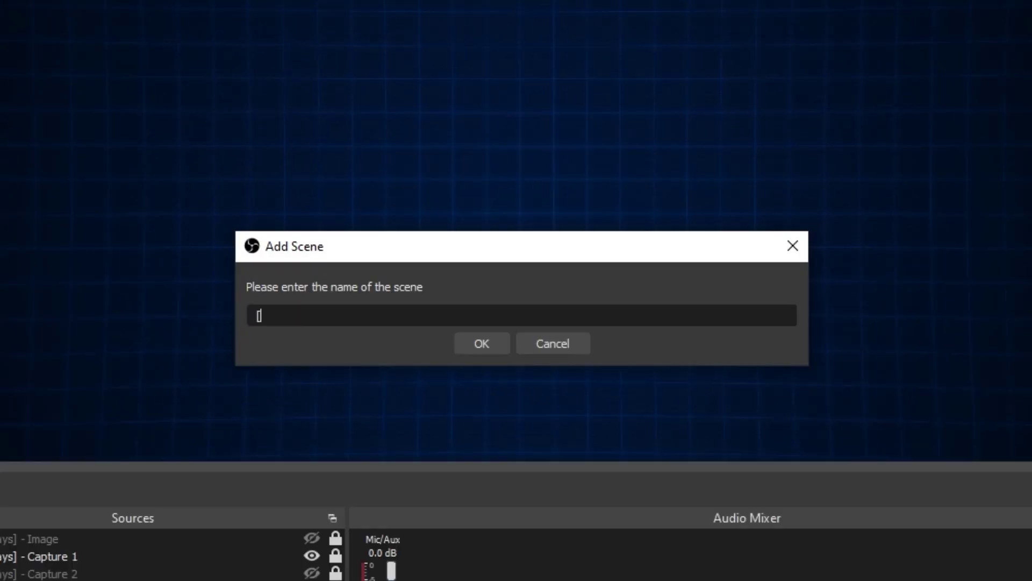
Name the new scene [Gameplay] and nest the existing [Displays] scene in it as a source.
{"action": "type", "text": "[Gameplay]"}
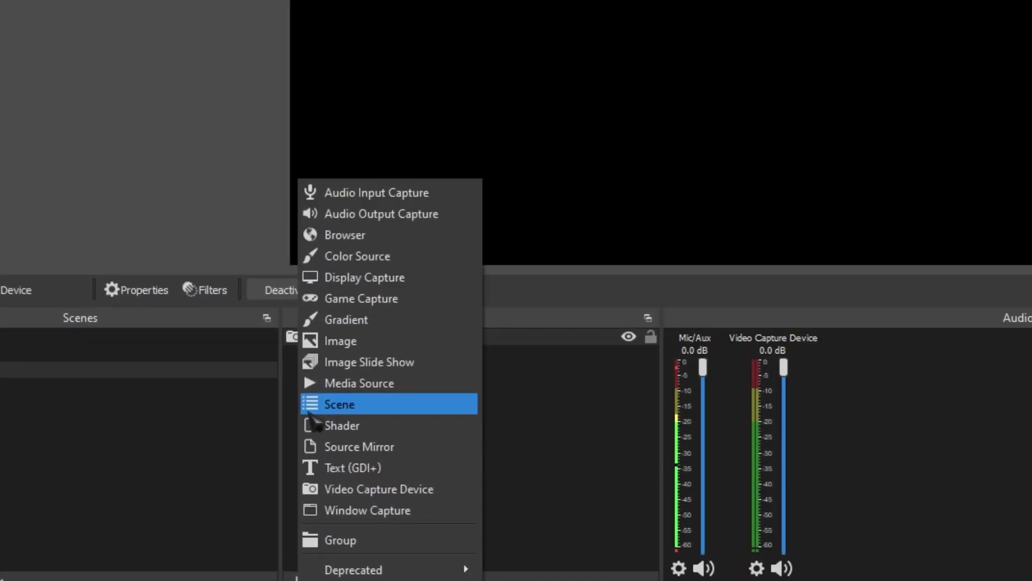
{"action": "left_click", "coordinate": [352, 410]}
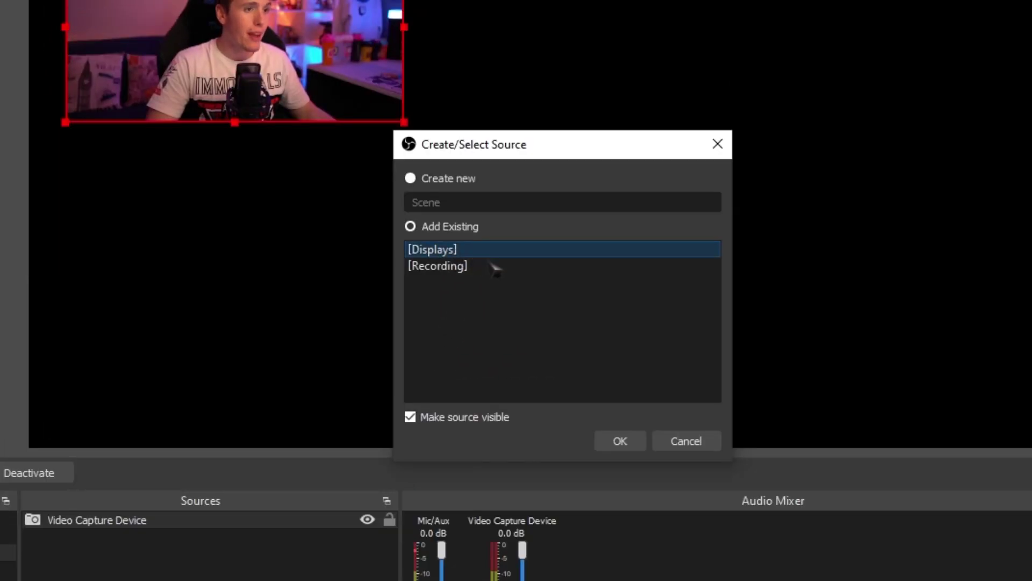
{"action": "left_click", "coordinate": [621, 442]}
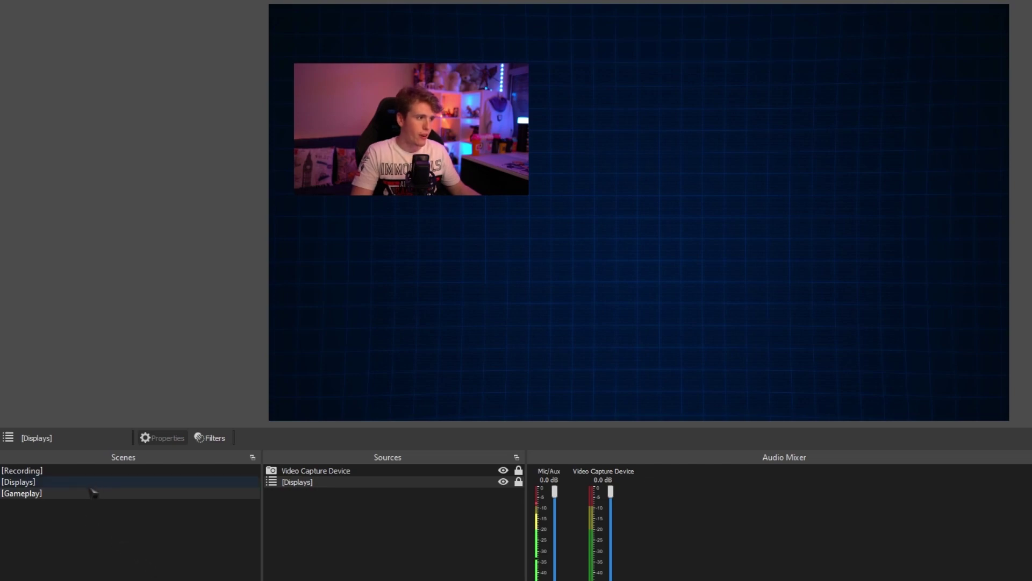
In [Displays], make the Image source visible, then return to [Gameplay].
{"action": "left_click", "coordinate": [99, 484]}
{"action": "left_click", "coordinate": [503, 471]}
{"action": "left_click", "coordinate": [503, 482]}
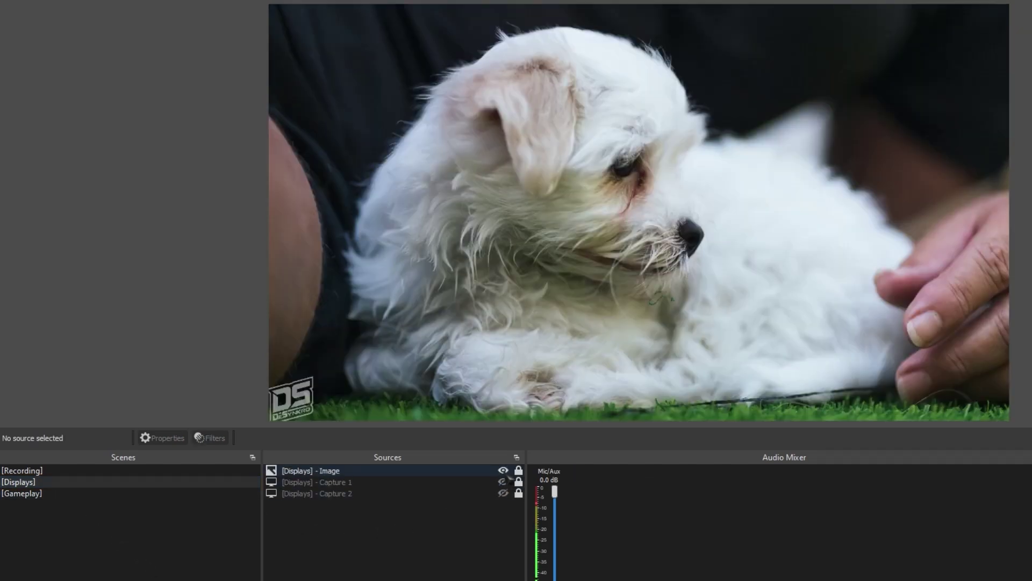
{"action": "left_click", "coordinate": [152, 496]}
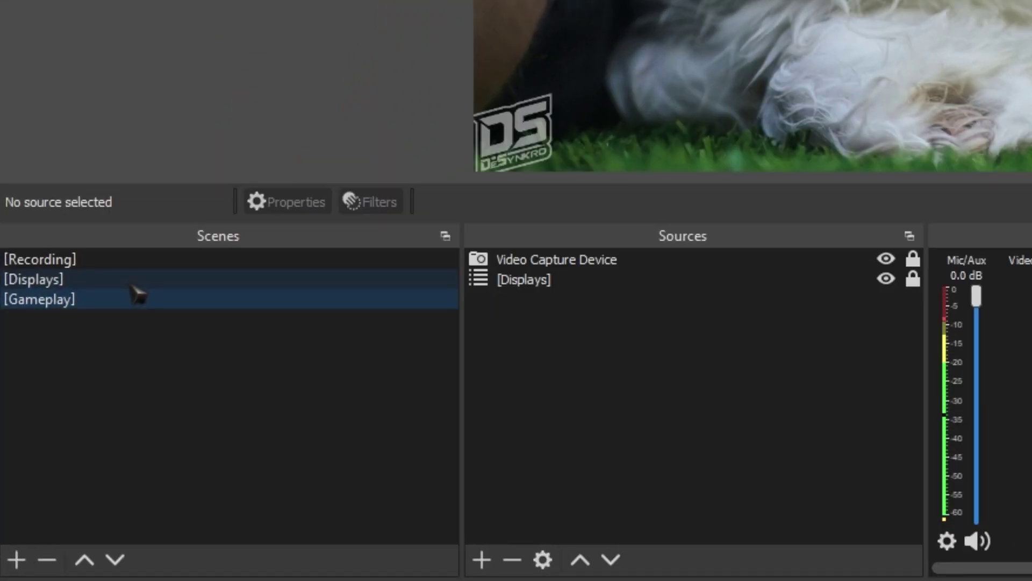
Give the [Displays] Image source a Stinger show transition using Glitch Transition [-30db].webm.
{"action": "left_click", "coordinate": [113, 319]}
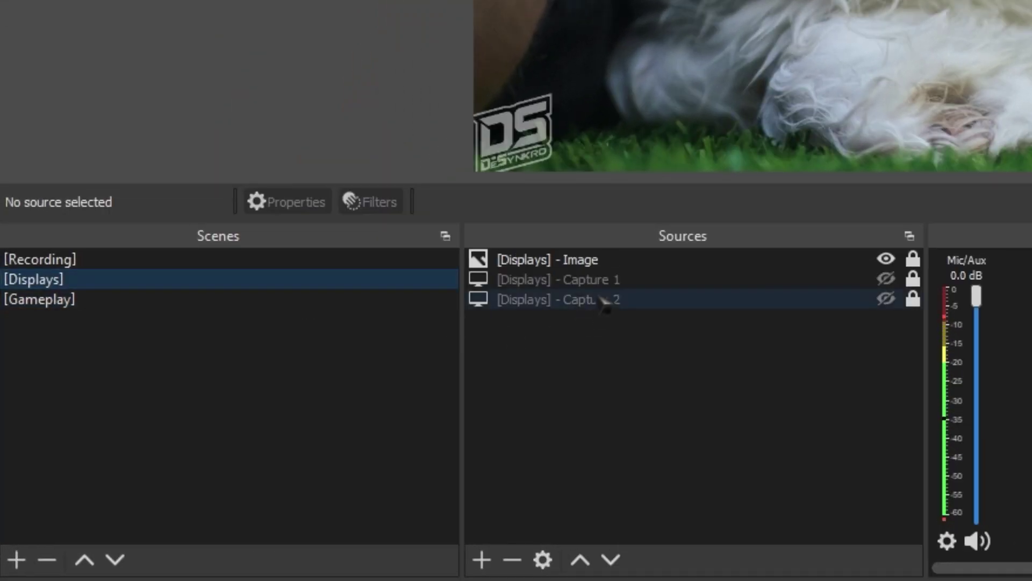
{"action": "right_click", "coordinate": [618, 267]}
{"action": "mouse_move", "coordinate": [398, 248]}
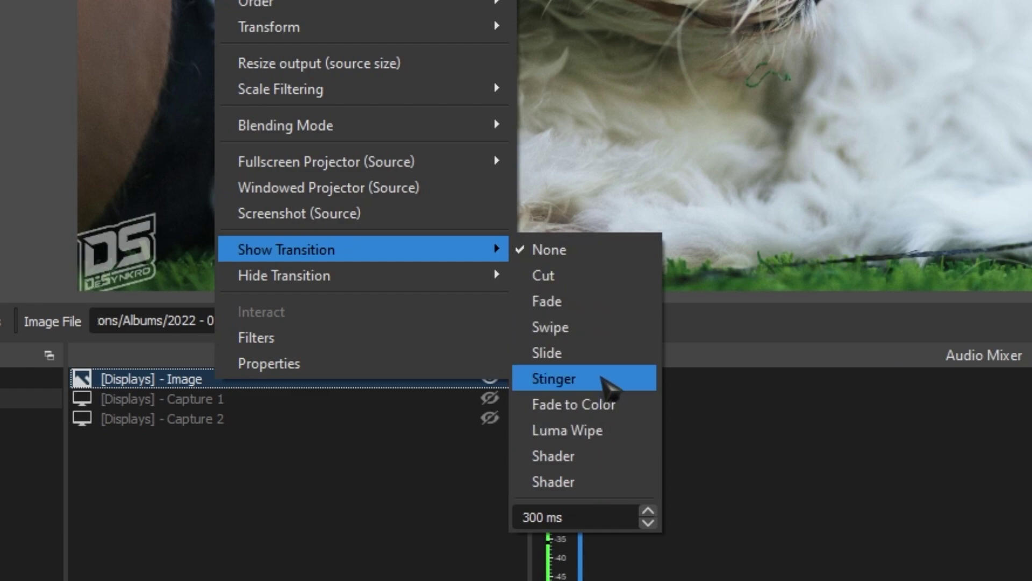
{"action": "left_click", "coordinate": [606, 384]}
{"action": "left_click", "coordinate": [987, 276]}
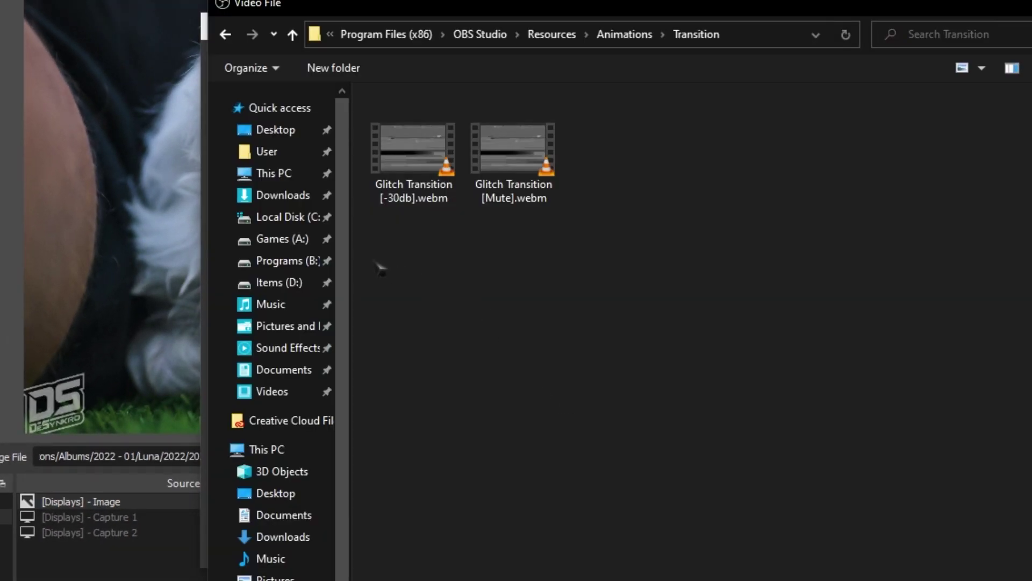
{"action": "double_click", "coordinate": [414, 171]}
Set the transition point type to Frame and audio monitoring to Monitor and Output.
{"action": "left_click", "coordinate": [384, 439]}
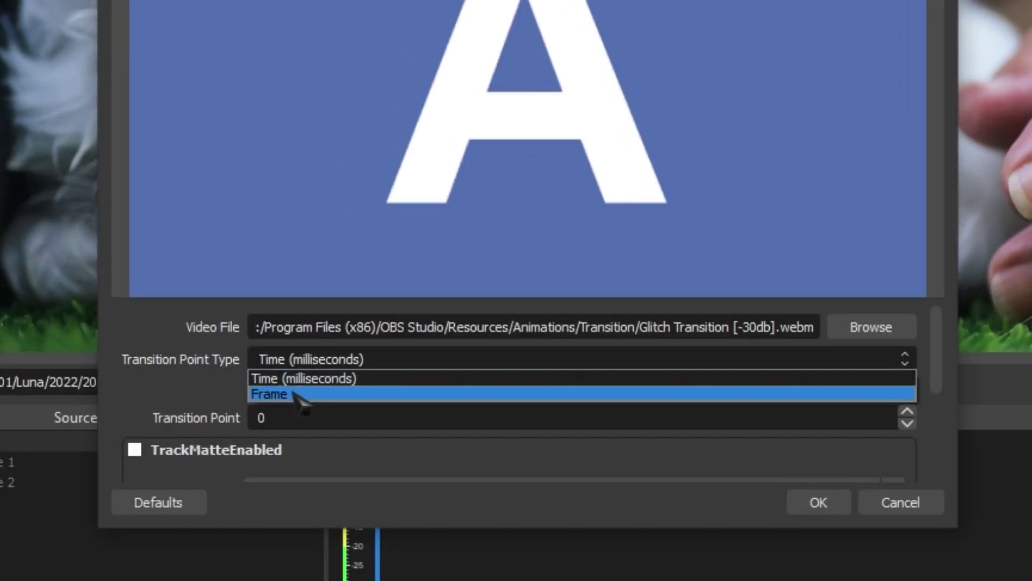
{"action": "left_click", "coordinate": [295, 394]}
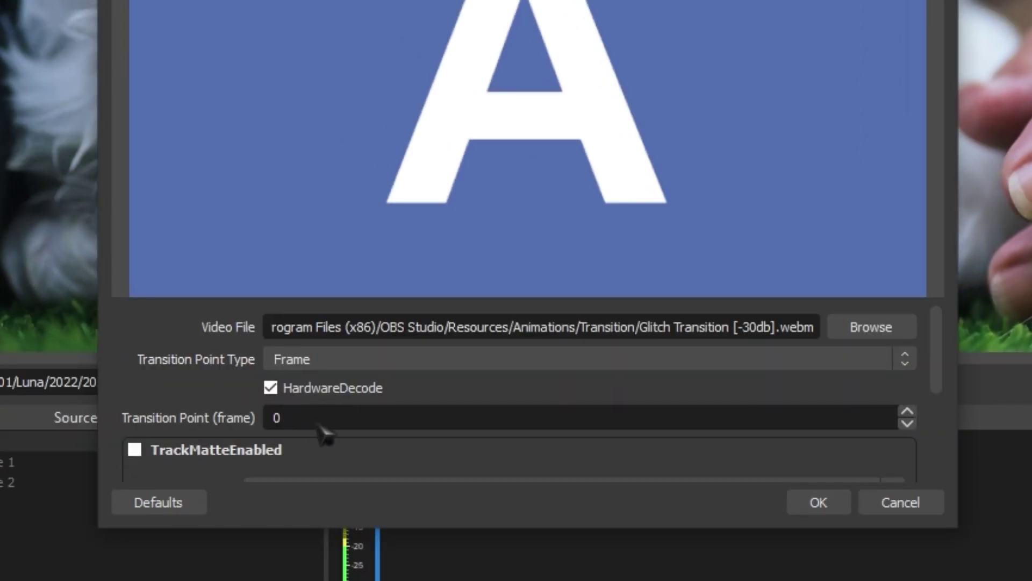
{"action": "scroll", "coordinate": [134, 380], "scroll_direction": "down", "scroll_amount": 4}
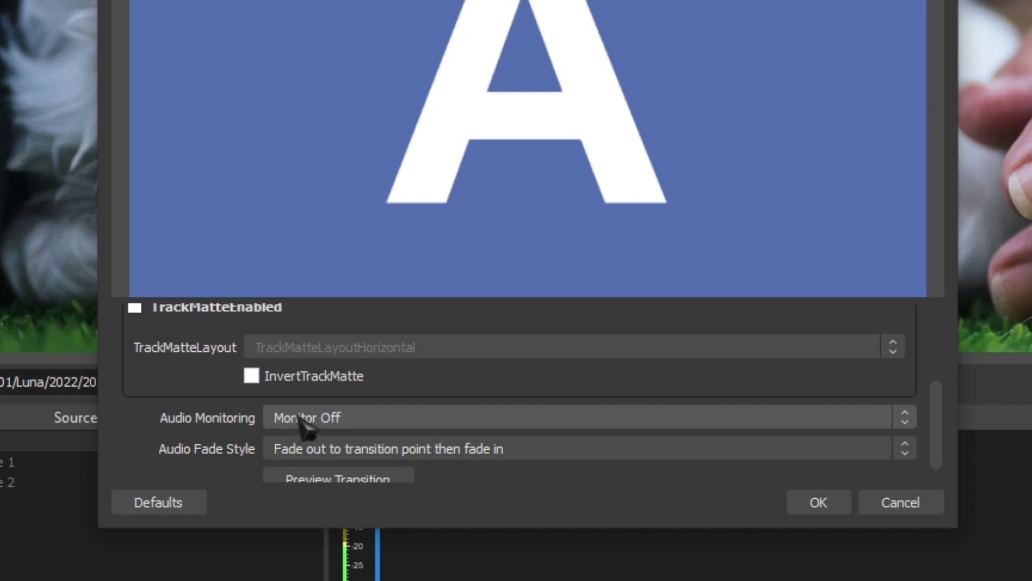
{"action": "left_click", "coordinate": [384, 422]}
{"action": "left_click", "coordinate": [350, 470]}
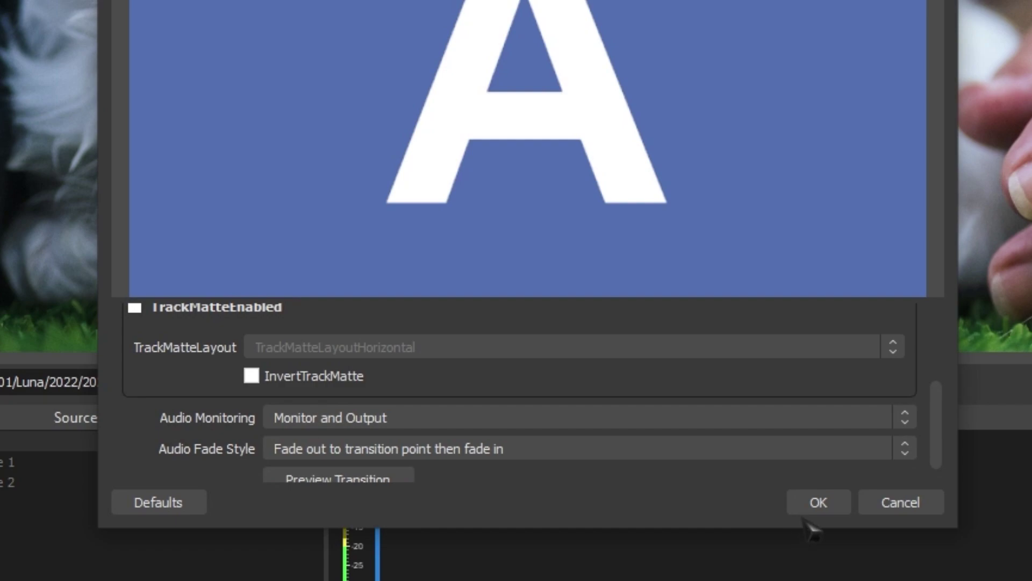
{"action": "left_click", "coordinate": [834, 509]}
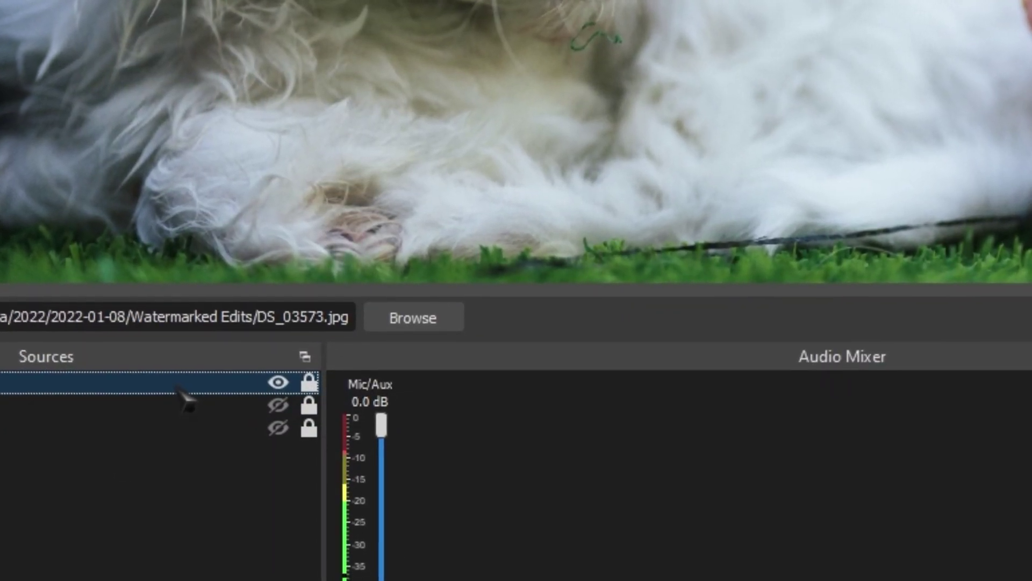
Set the Image source's hide transition to a Stinger playing Glitch Transition [Mute].webm.
{"action": "right_click", "coordinate": [183, 392]}
{"action": "mouse_move", "coordinate": [389, 270]}
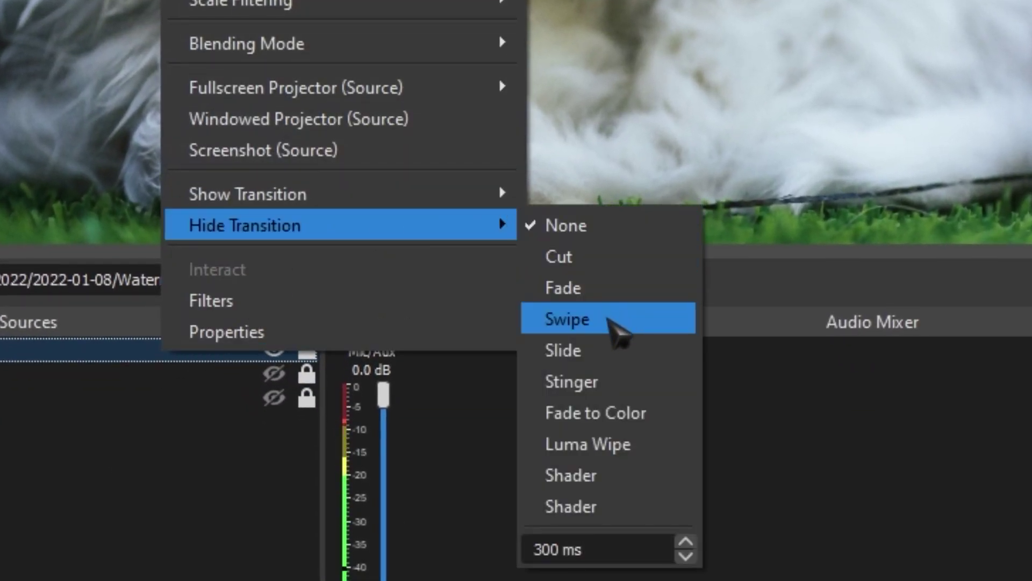
{"action": "left_click", "coordinate": [605, 378]}
{"action": "left_click", "coordinate": [789, 408]}
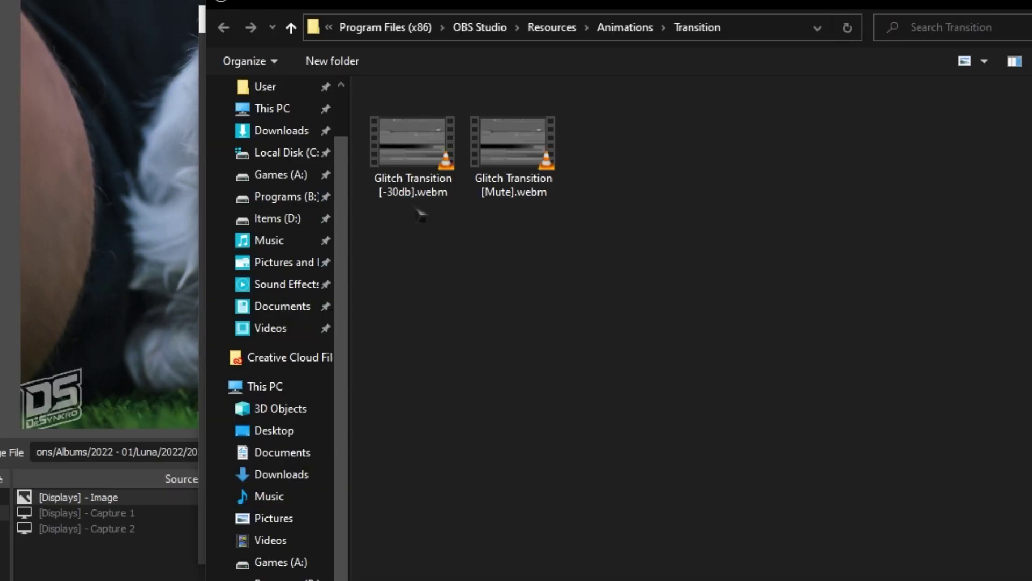
{"action": "left_click", "coordinate": [514, 161]}
{"action": "double_click", "coordinate": [514, 161]}
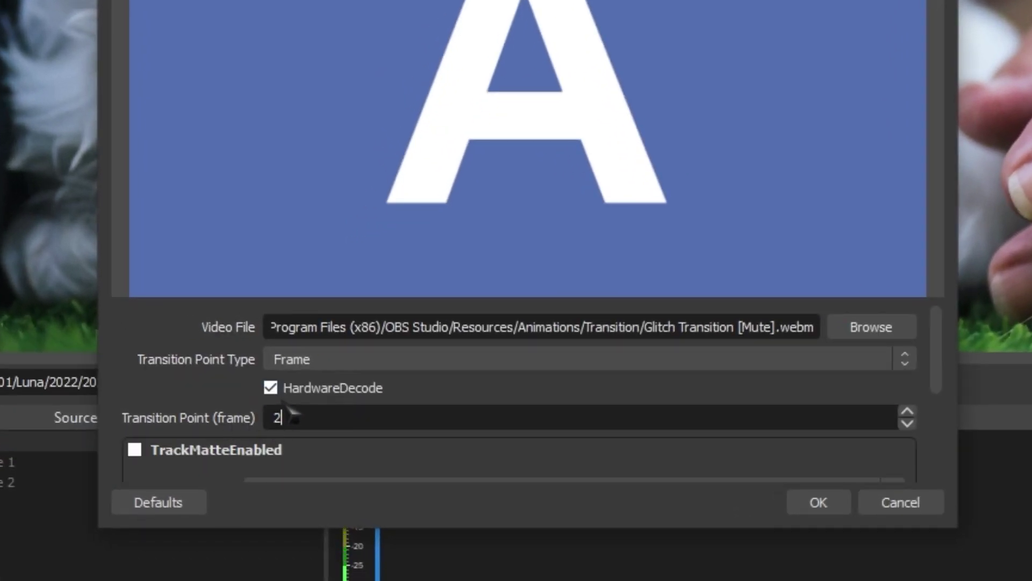
{"action": "scroll", "coordinate": [161, 377], "scroll_direction": "down", "scroll_amount": 5}
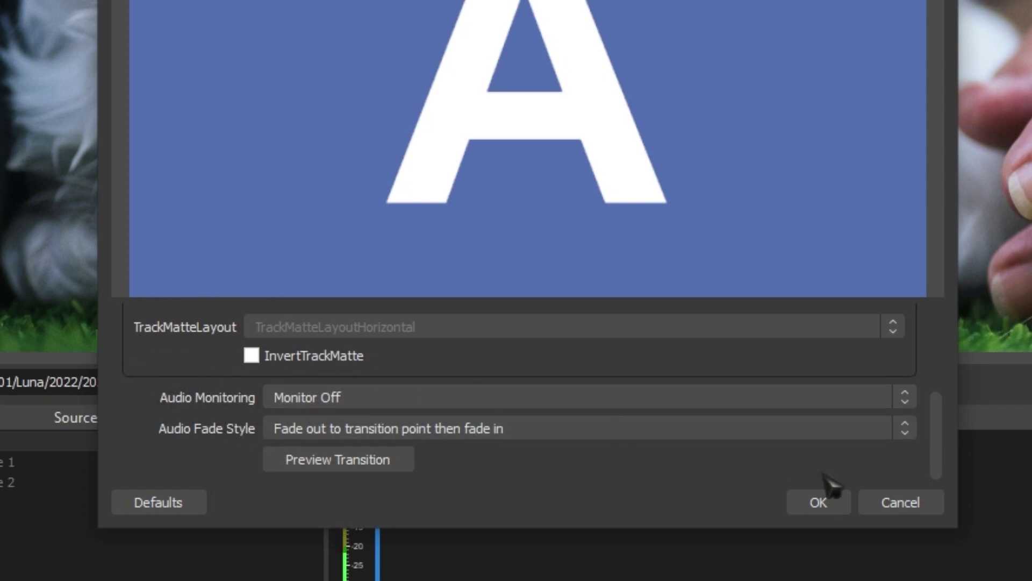
{"action": "left_click", "coordinate": [819, 500]}
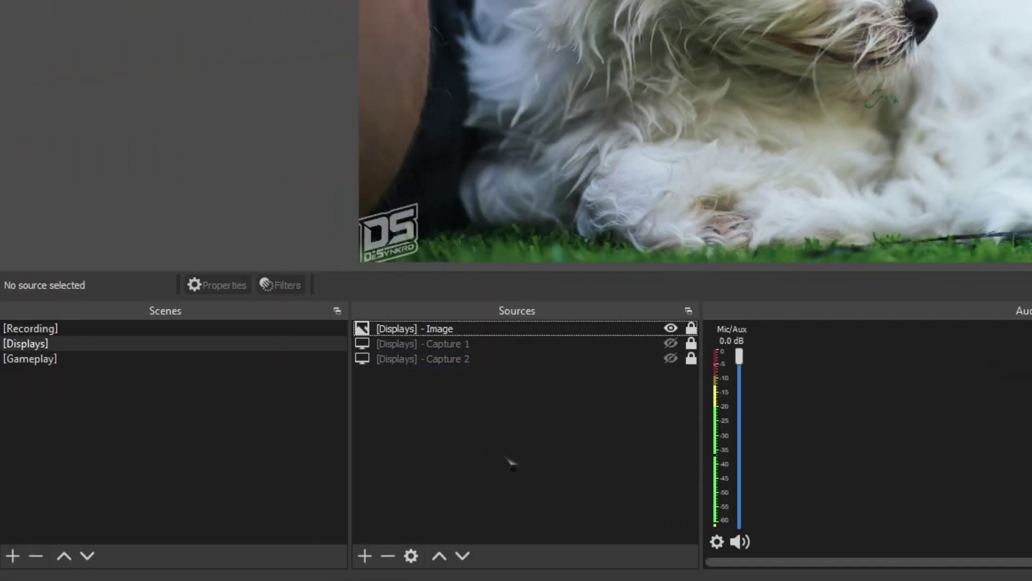
Check the Capture 1 and 2 transition menus, then enable Studio Mode and show Capture 2 in [Displays].
{"action": "right_click", "coordinate": [508, 344]}
{"action": "right_click", "coordinate": [527, 359]}
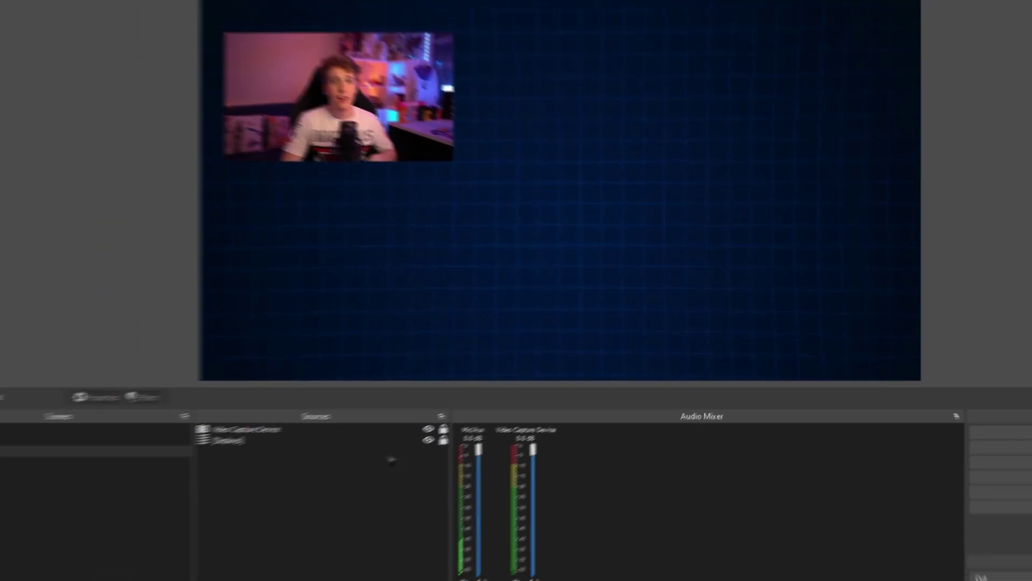
{"action": "left_click", "coordinate": [1000, 479]}
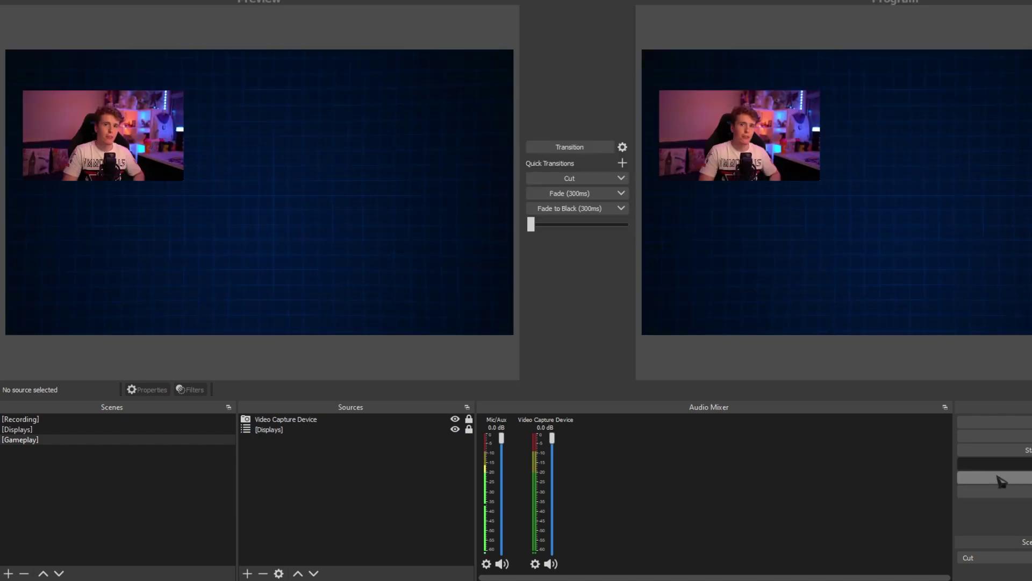
{"action": "left_click", "coordinate": [140, 430]}
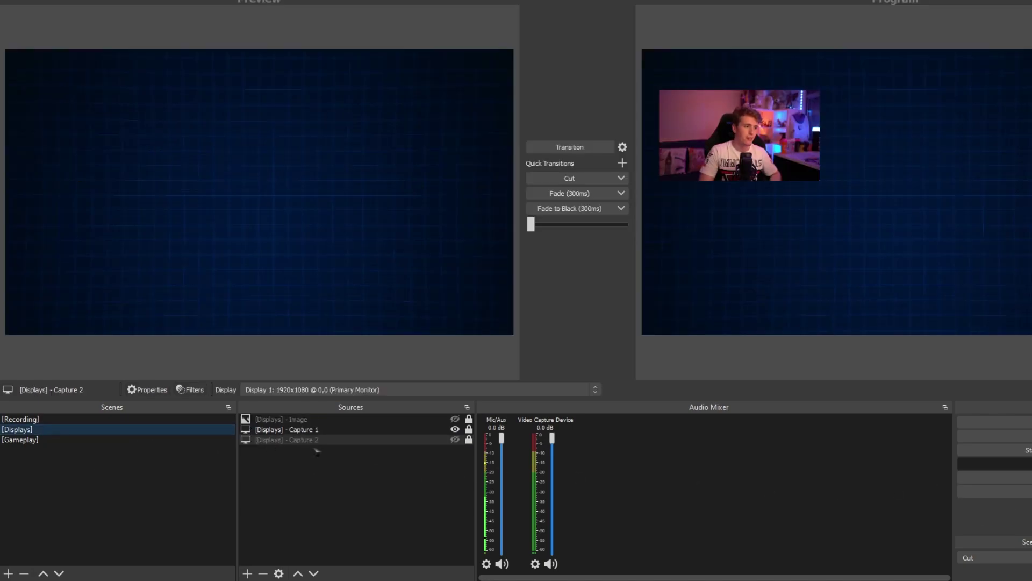
{"action": "left_click", "coordinate": [455, 439]}
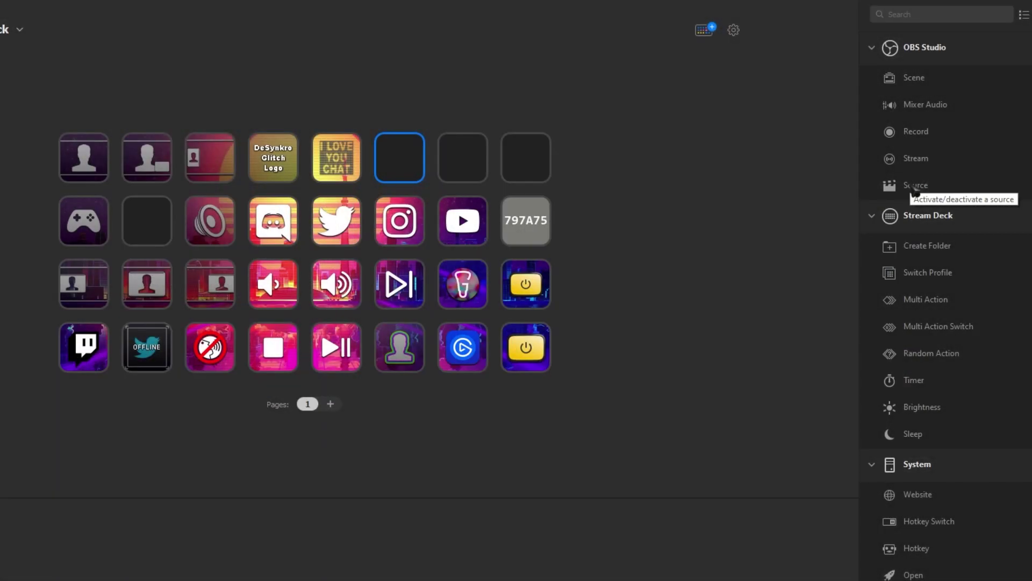
Drag OBS Source actions onto two empty keys and set the first key's scene to [Displays].
{"action": "left_click_drag", "start_coordinate": [890, 187], "coordinate": [400, 162]}
{"action": "left_click_drag", "start_coordinate": [927, 189], "coordinate": [525, 161]}
{"action": "left_click", "coordinate": [565, 490]}
{"action": "left_click", "coordinate": [546, 530]}
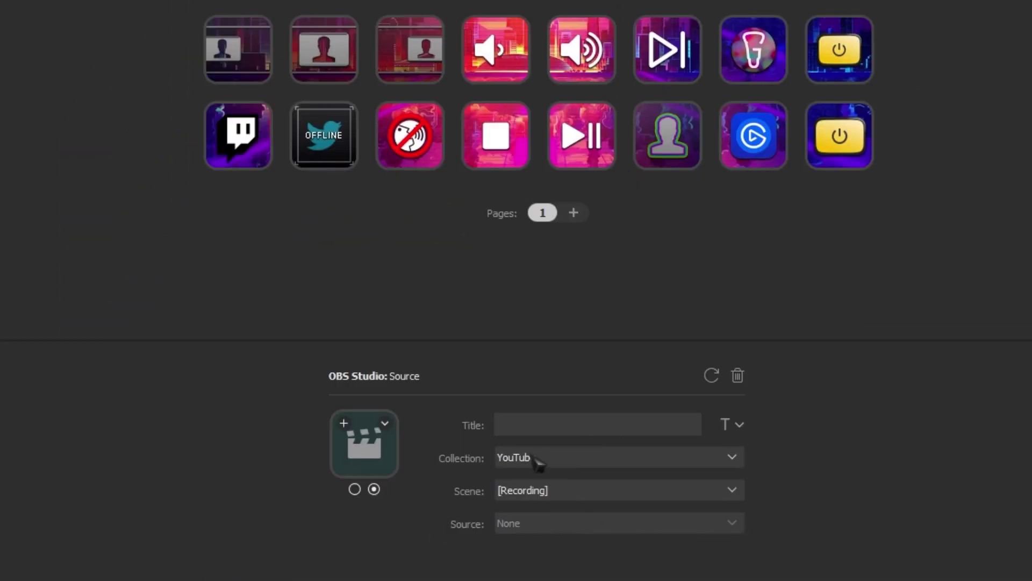
{"action": "left_click", "coordinate": [567, 532]}
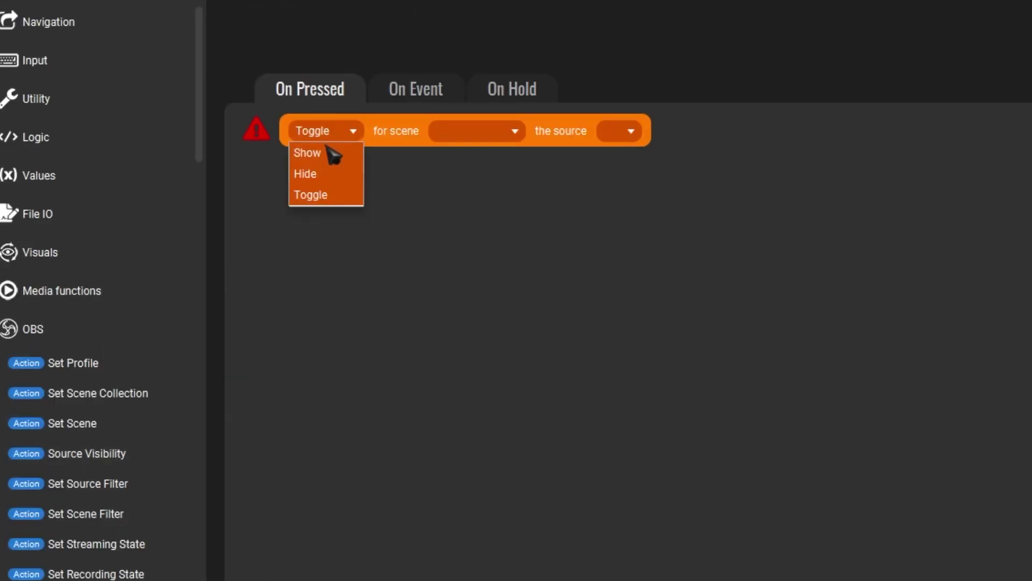
Set Screen 1's action to Show [Displays] - Image in the [Displays] scene and save it.
{"action": "left_click", "coordinate": [331, 151]}
{"action": "left_click", "coordinate": [434, 136]}
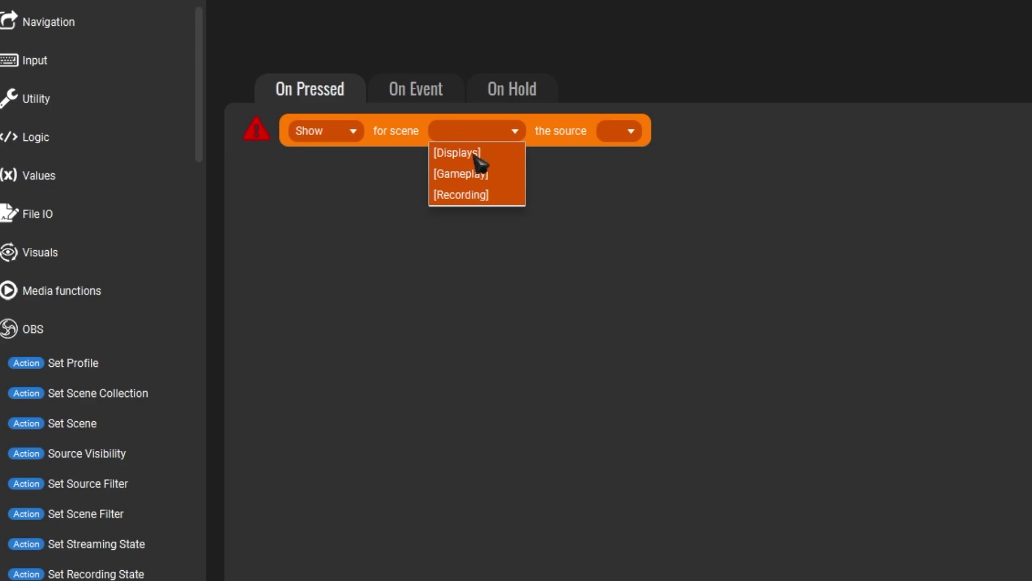
{"action": "left_click", "coordinate": [475, 154]}
{"action": "left_click", "coordinate": [691, 139]}
{"action": "left_click", "coordinate": [678, 155]}
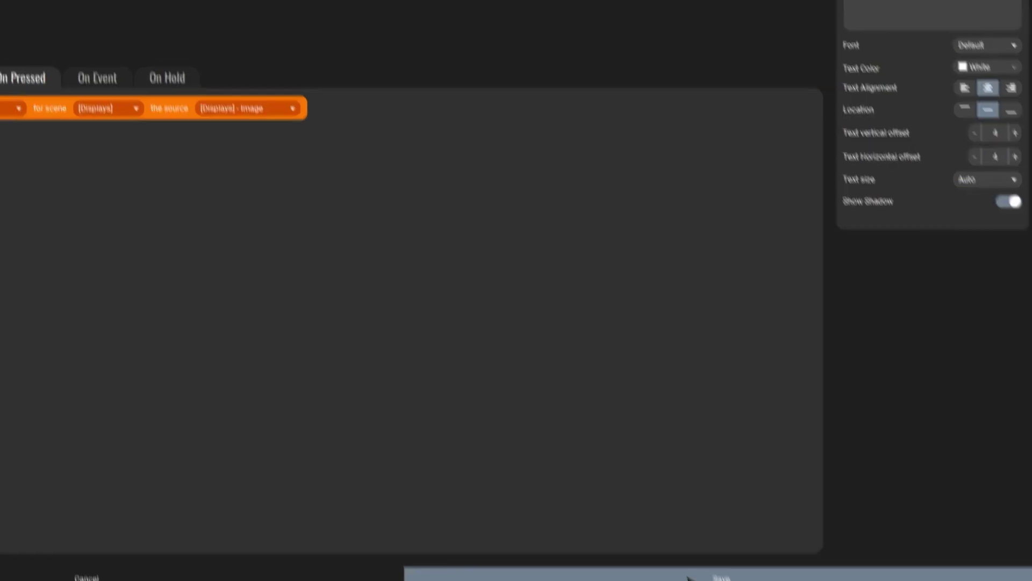
{"action": "left_click", "coordinate": [683, 569]}
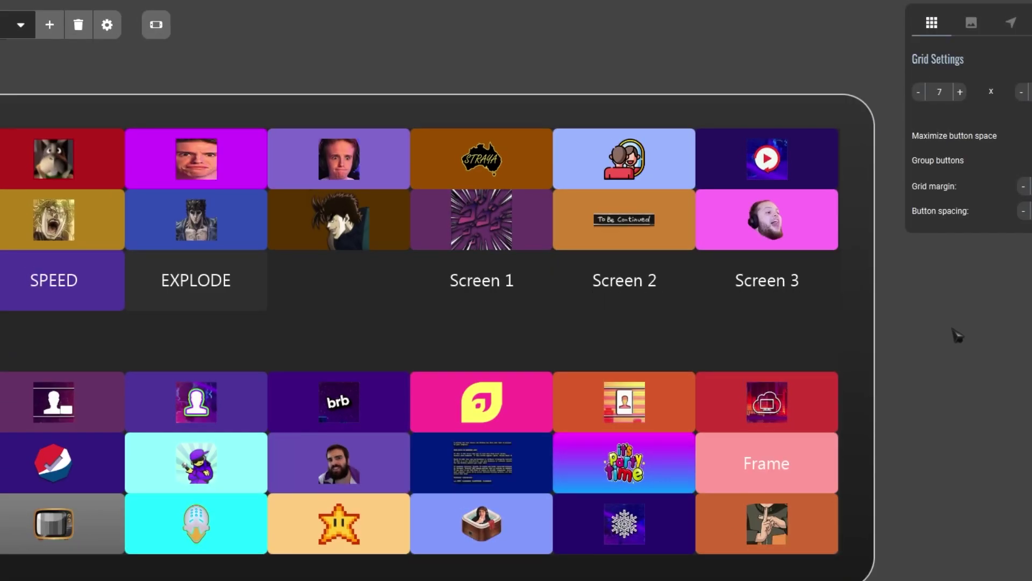